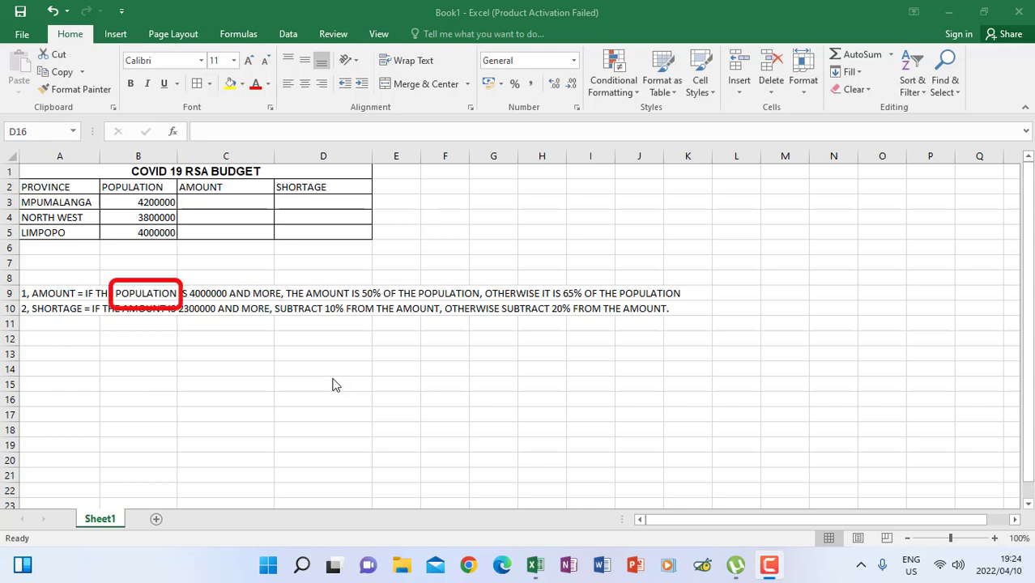
Start an IF formula in C3 that tests whether the population in B3 is at least 4000000 (=IF(B3>=4000000;)
left_click(224, 202)
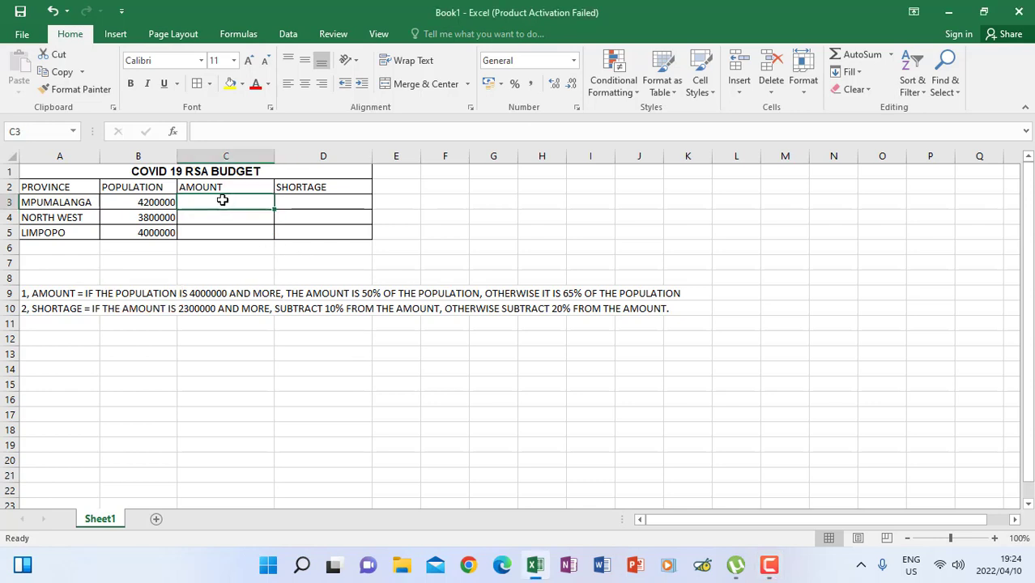
type("=IF")
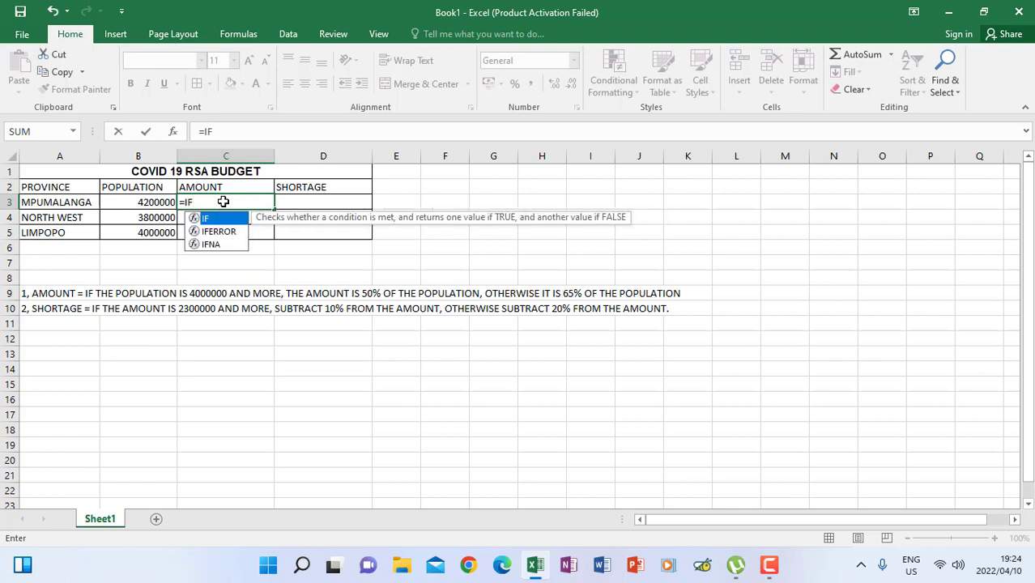
type("(")
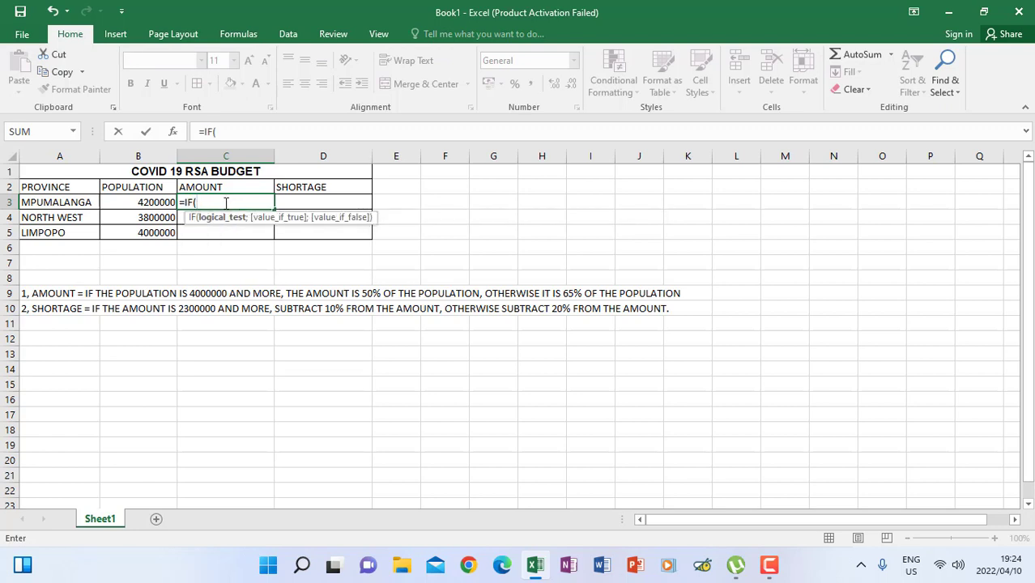
left_click(154, 202)
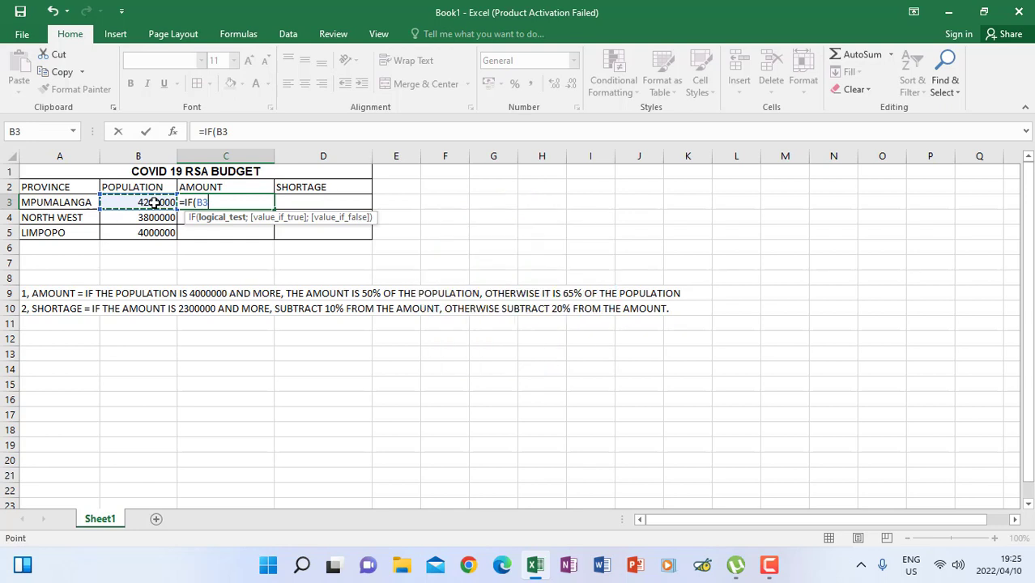
type(">")
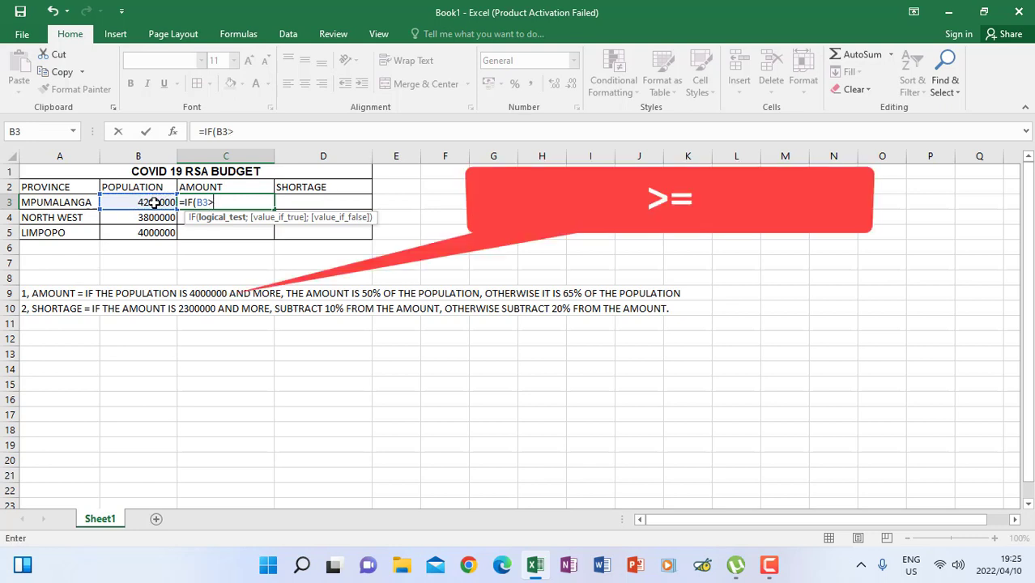
type("=")
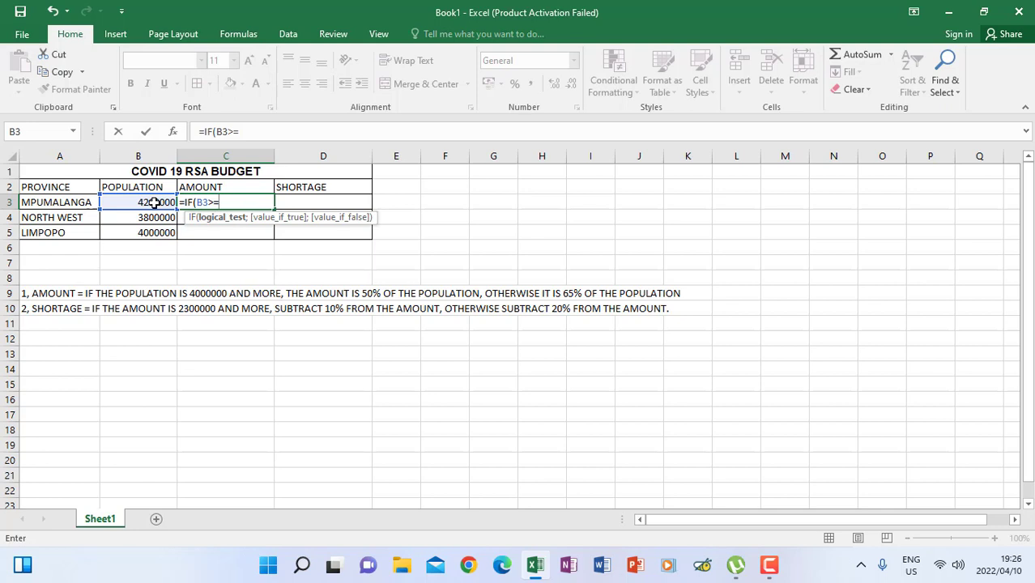
type("4000000")
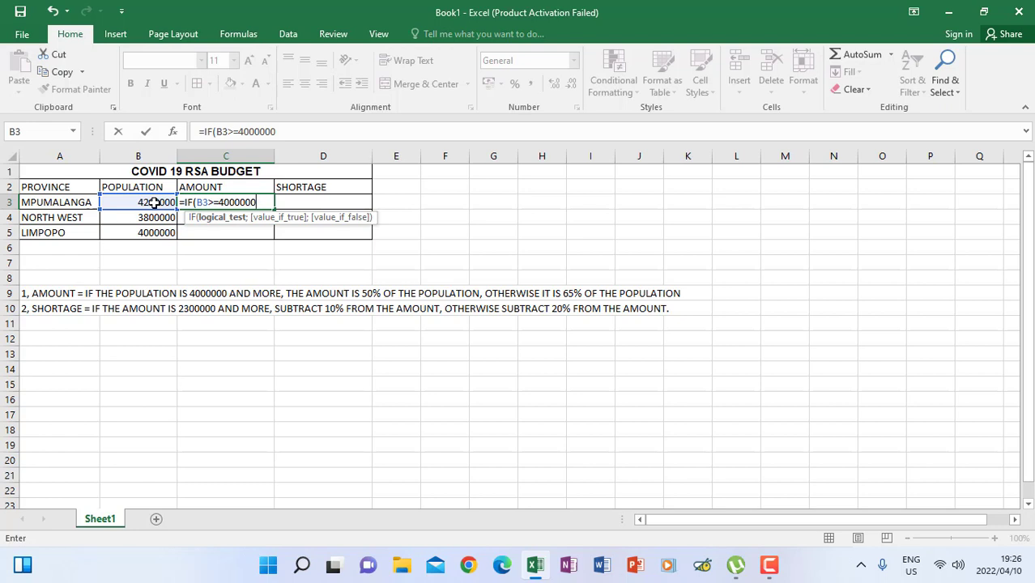
type(";")
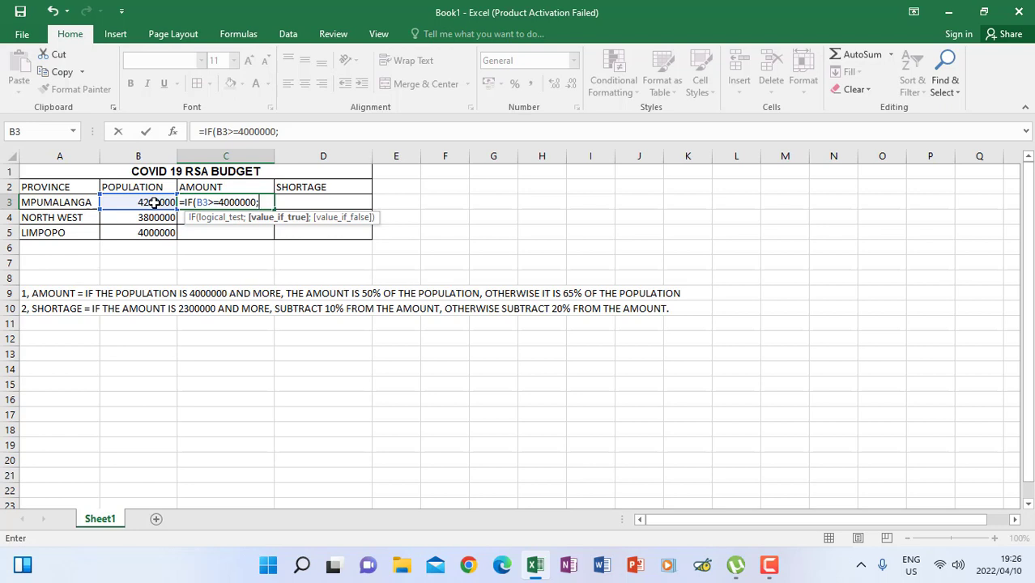
Complete the C3 formula with 50%*B3 if true and 65%*B3 if false, and fill it down to C5
type("50%*")
left_click(153, 202)
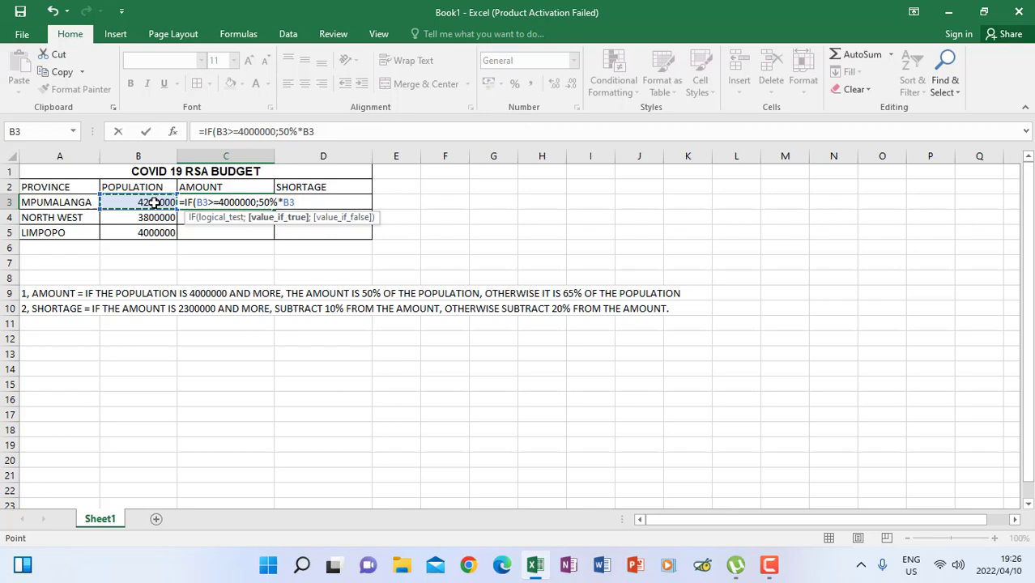
type(";")
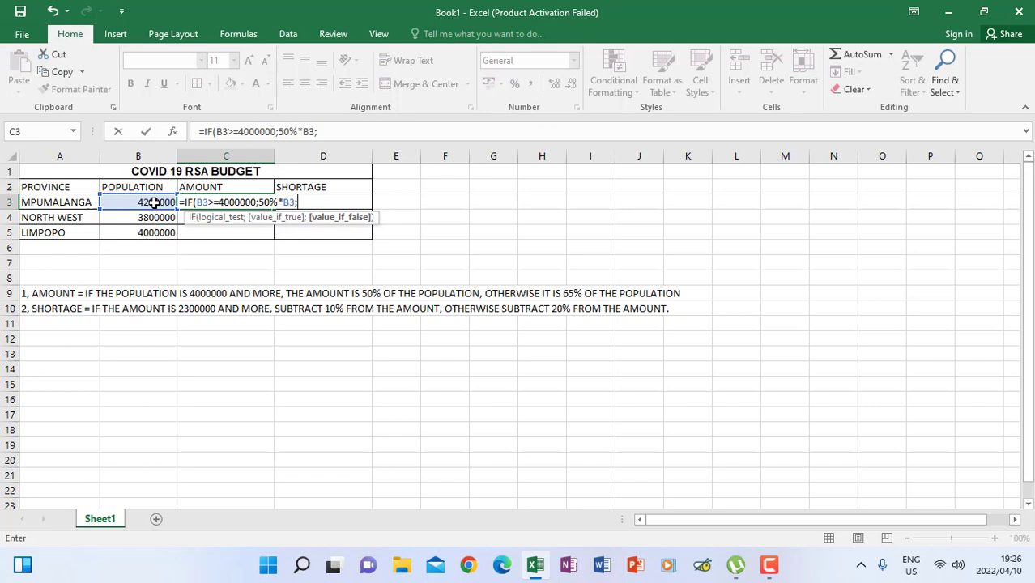
type("65%*")
left_click(154, 203)
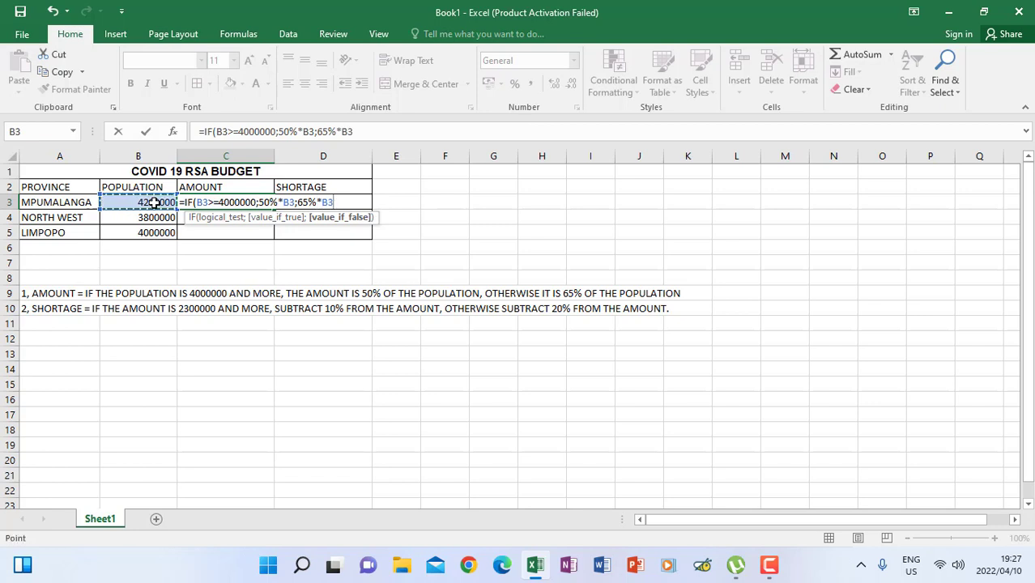
type(")")
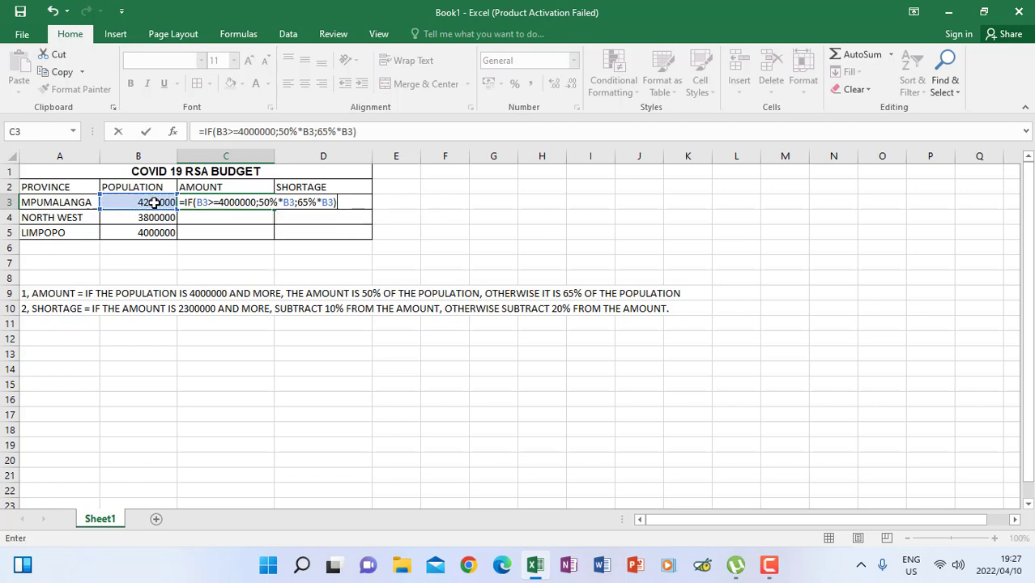
key("Return")
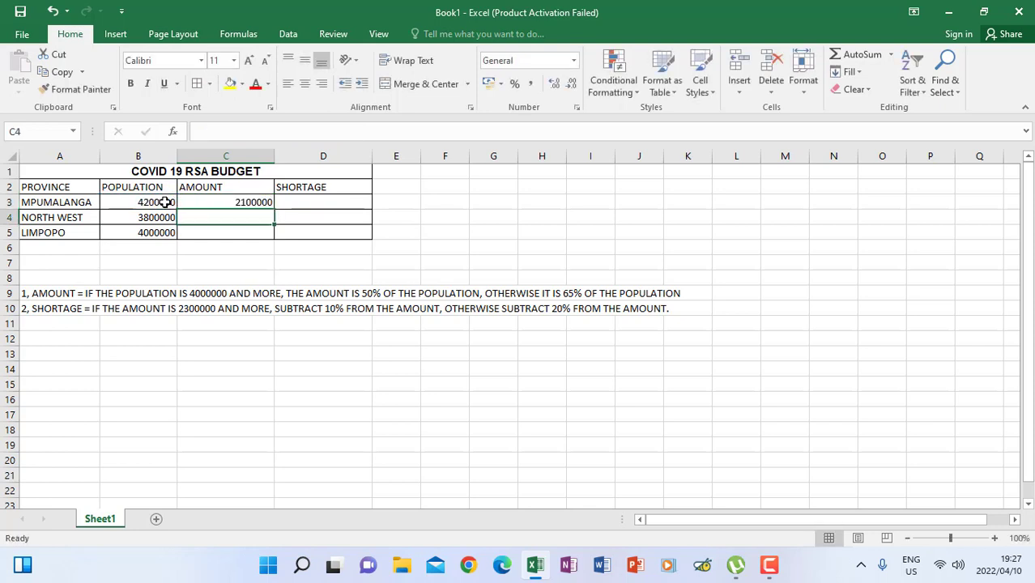
left_click(221, 200)
left_click_drag(273, 210, 273, 234)
Start an IF formula in D3 that tests whether the amount in C3 is at least 2300000 (=IF(C3>=2300000;)
left_click(290, 204)
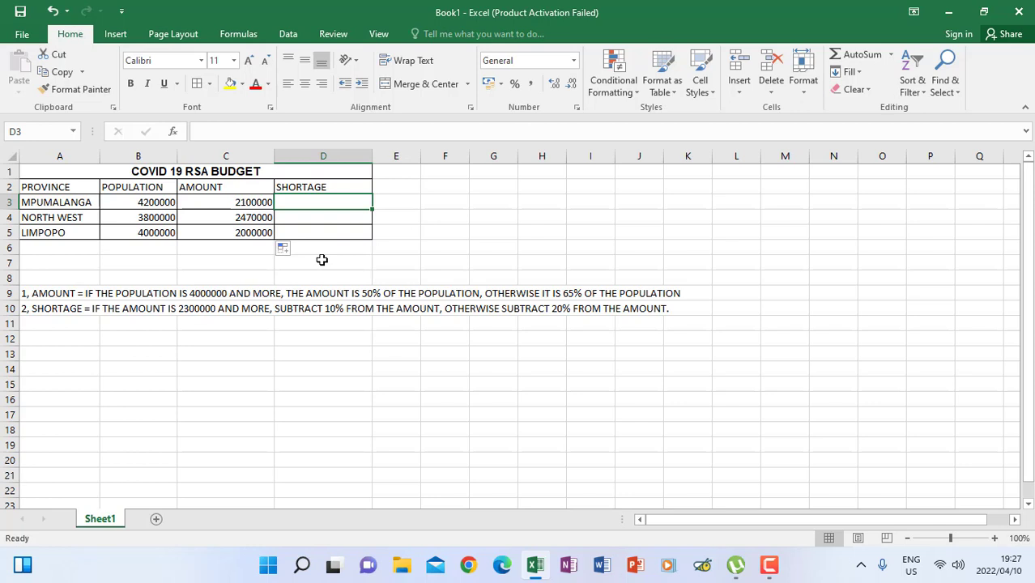
type("=IF")
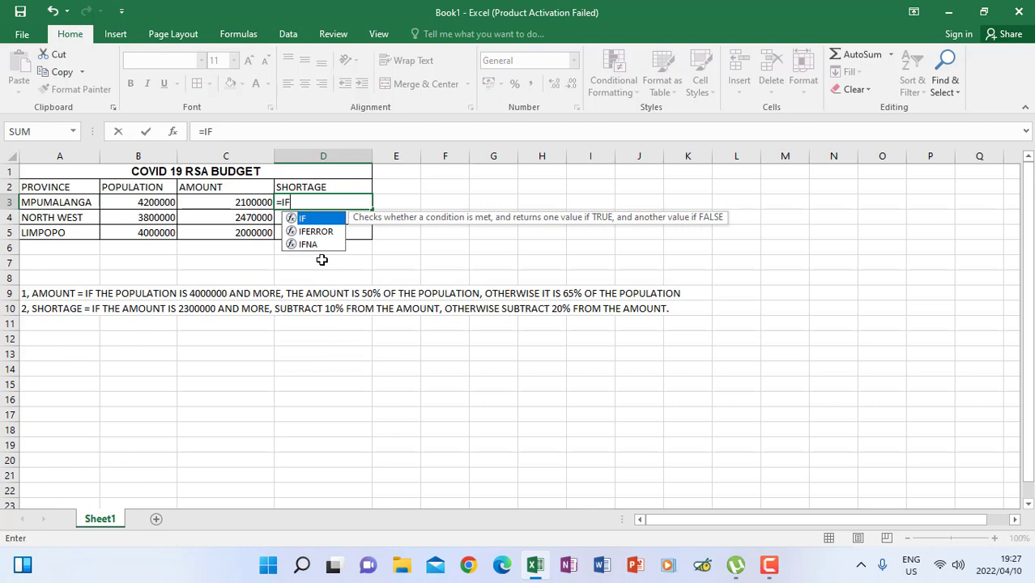
type("(")
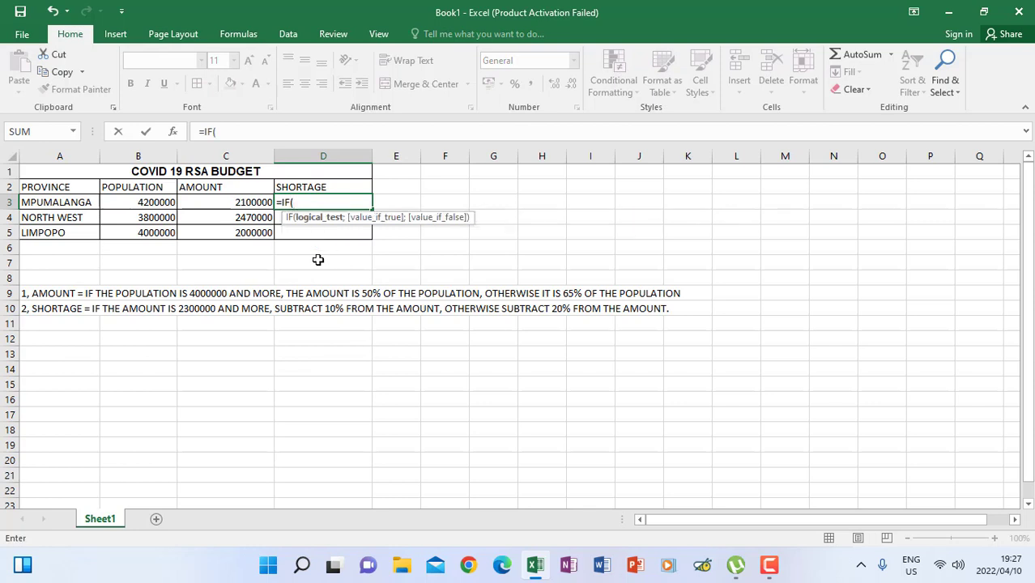
left_click(237, 200)
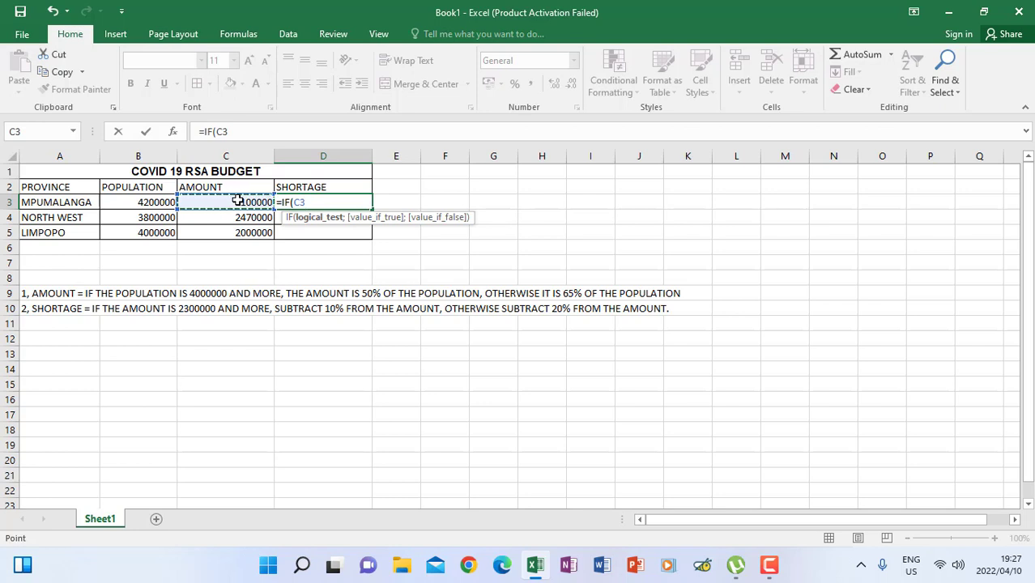
type(">=23")
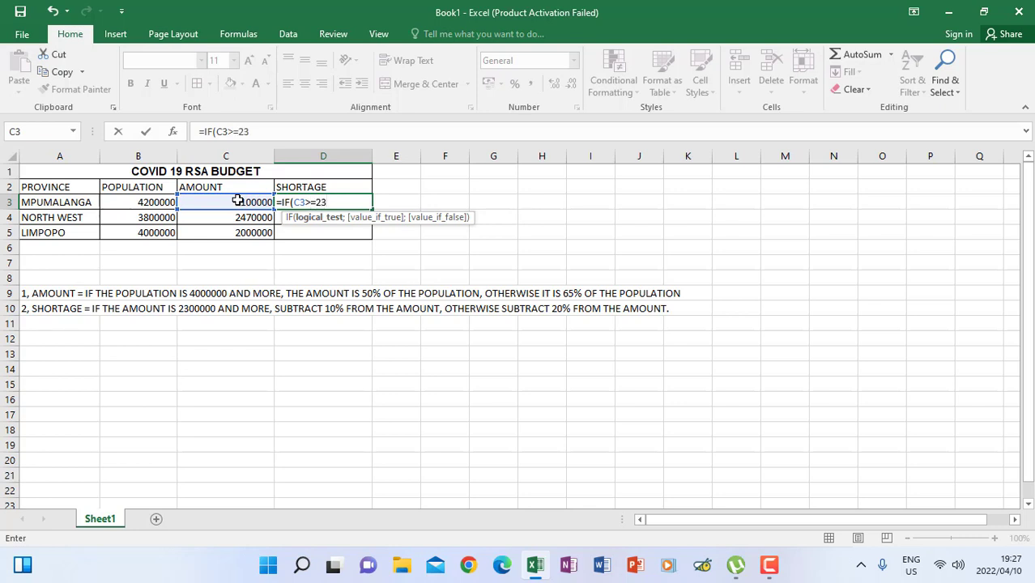
type("00000;")
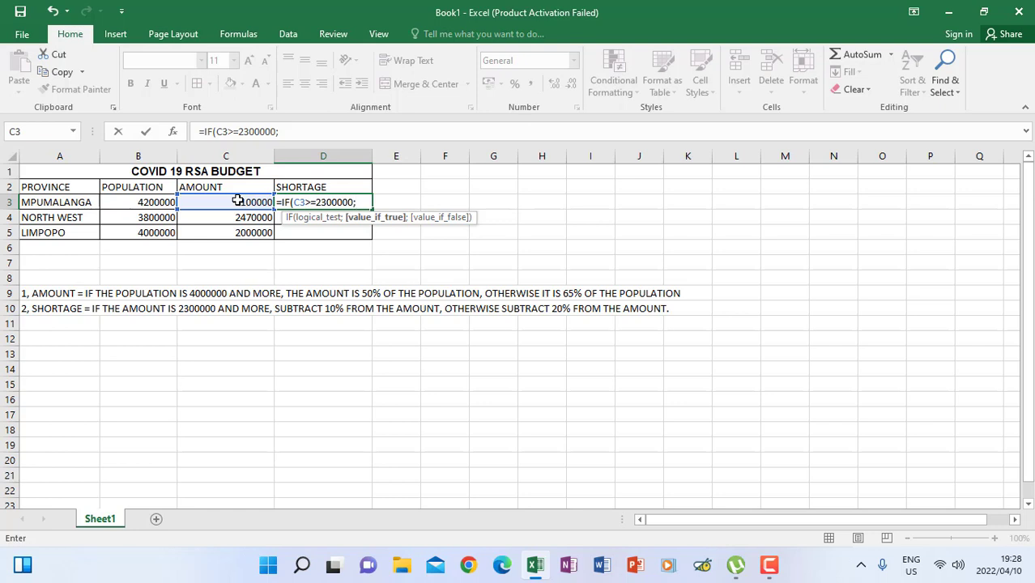
Add C3-(10%*C3) as the value if true in the D3 formula, followed by a semicolon
left_click(237, 201)
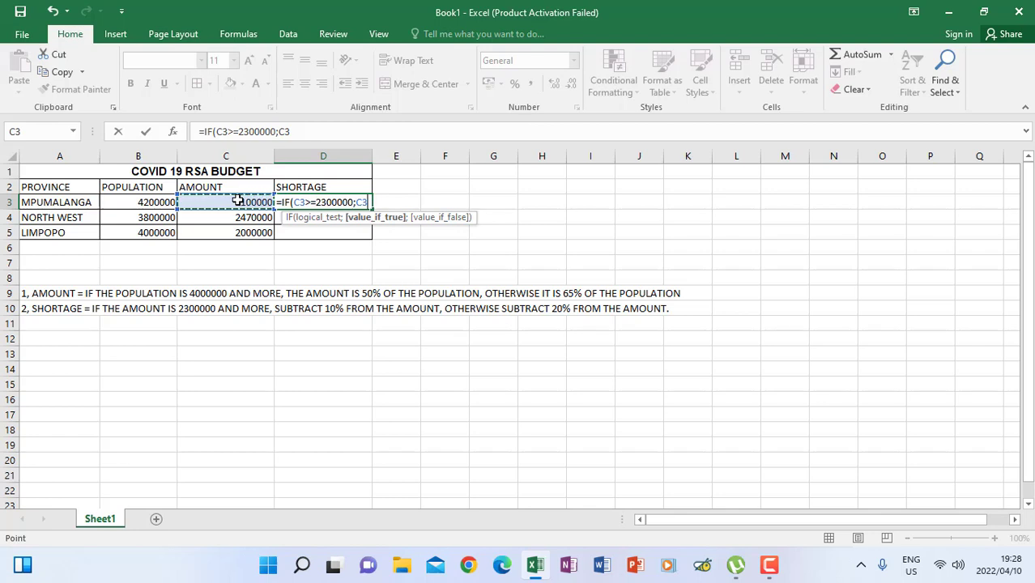
type("-")
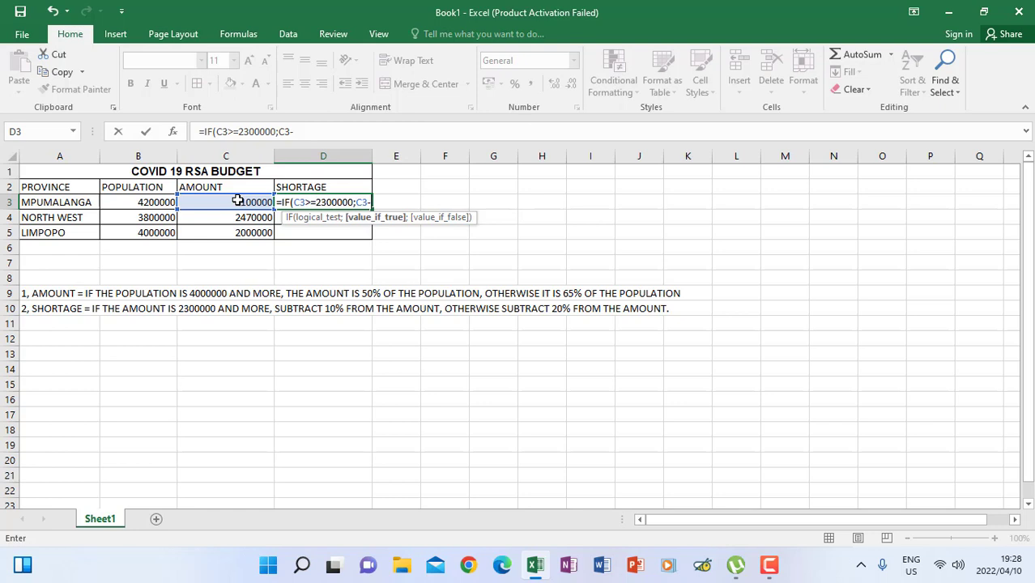
type("(10%*")
left_click(237, 201)
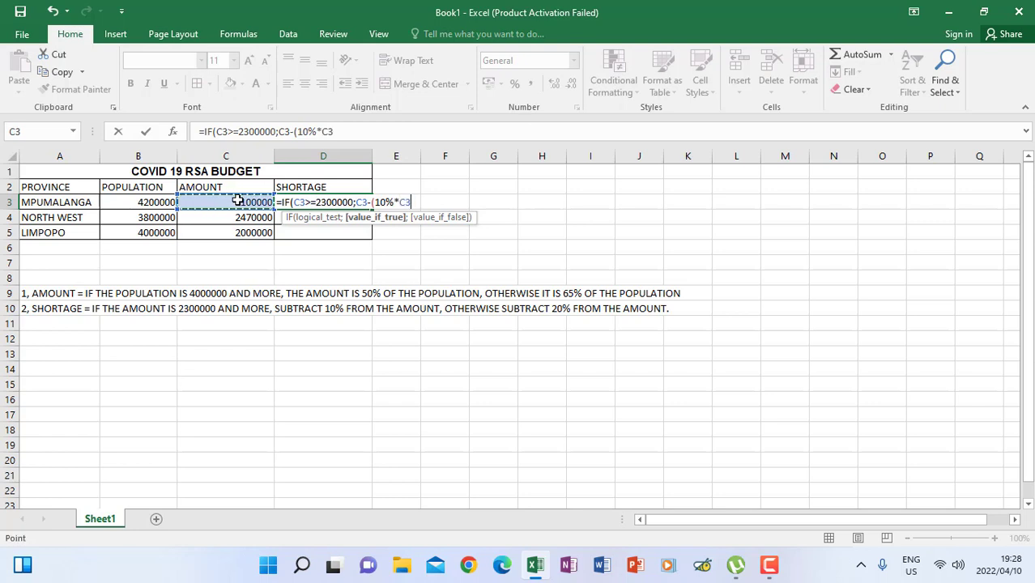
type(");")
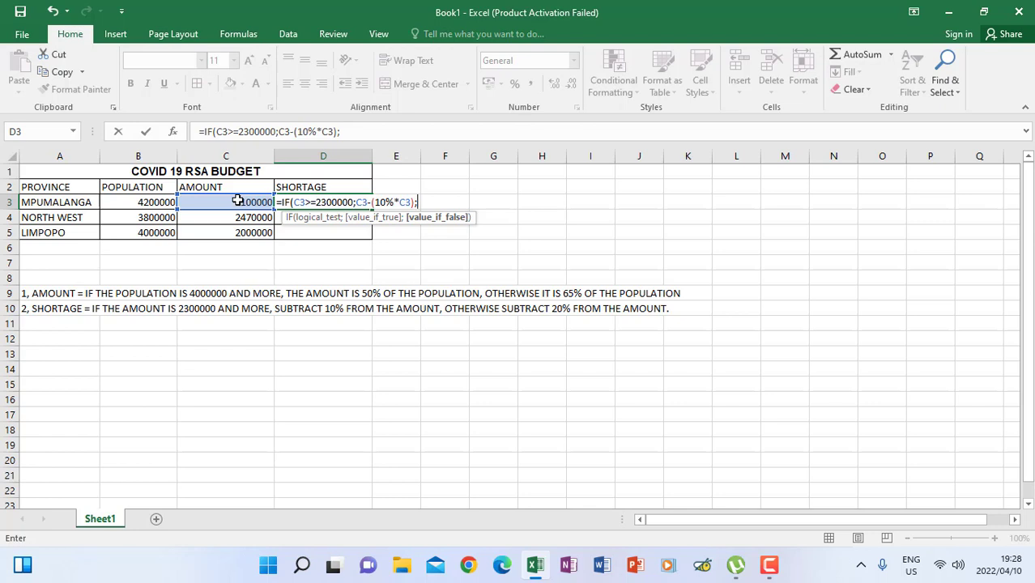
Complete the D3 formula with C3-(20%*C3) as the value if false, and fill it down to D5
left_click(237, 201)
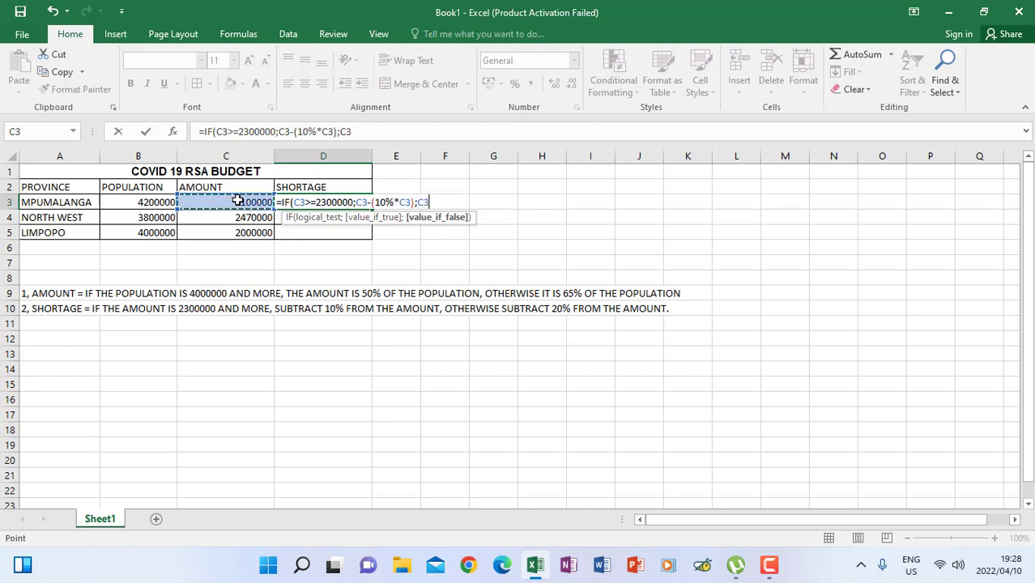
type("-(")
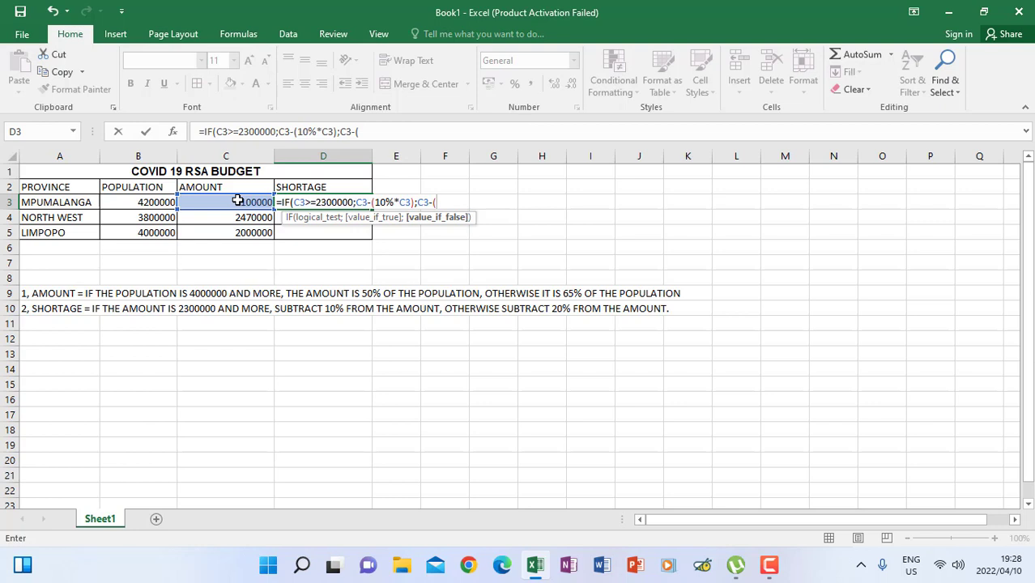
type("20%*")
left_click(238, 201)
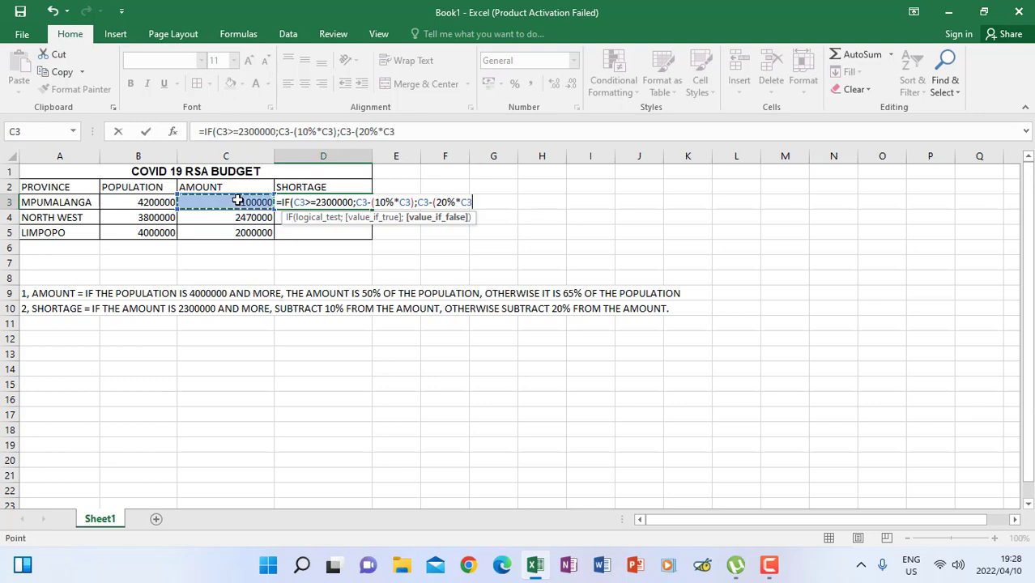
type(")")
type(")")
key("Return")
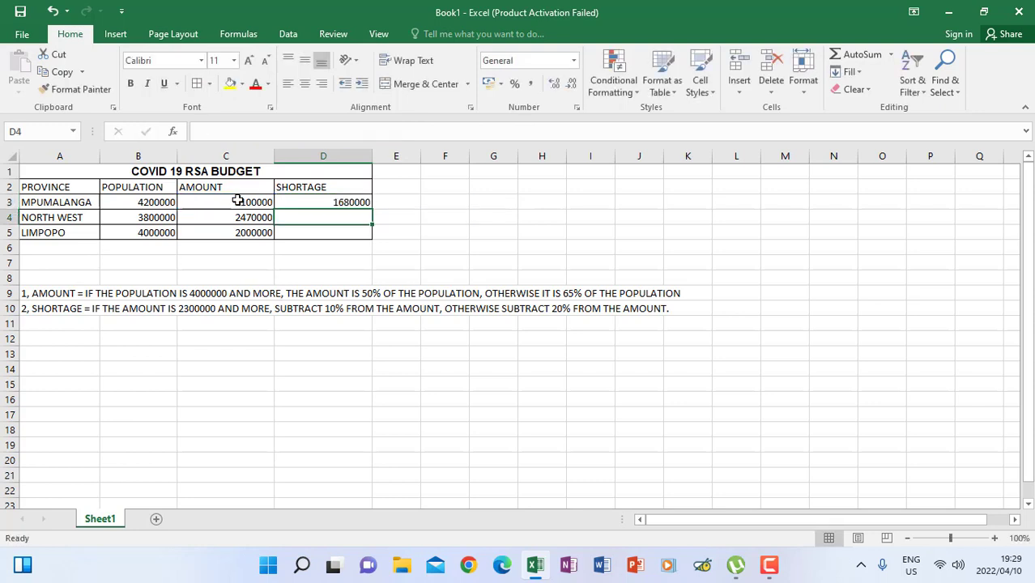
left_click(336, 202)
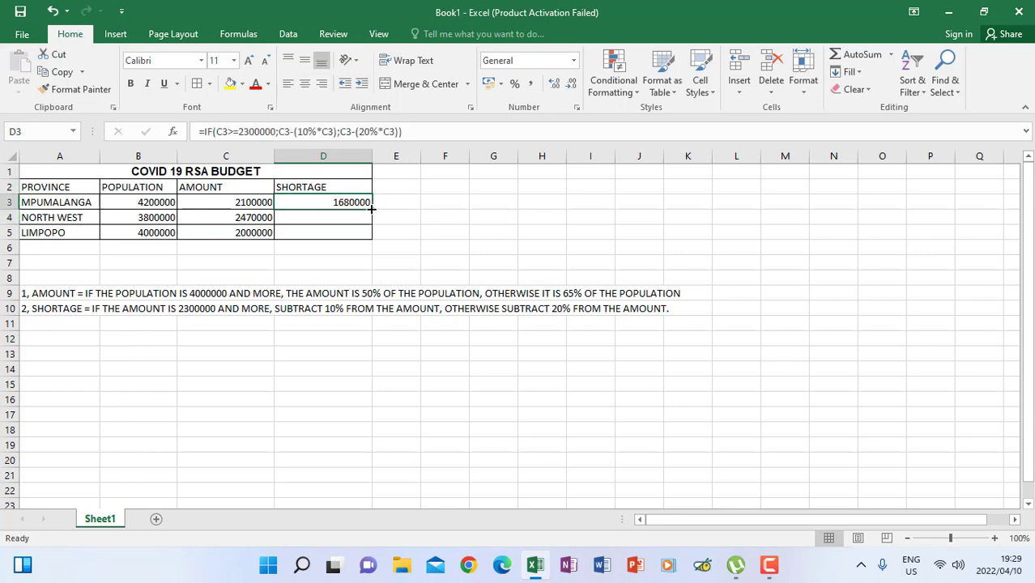
left_click_drag(371, 210, 372, 236)
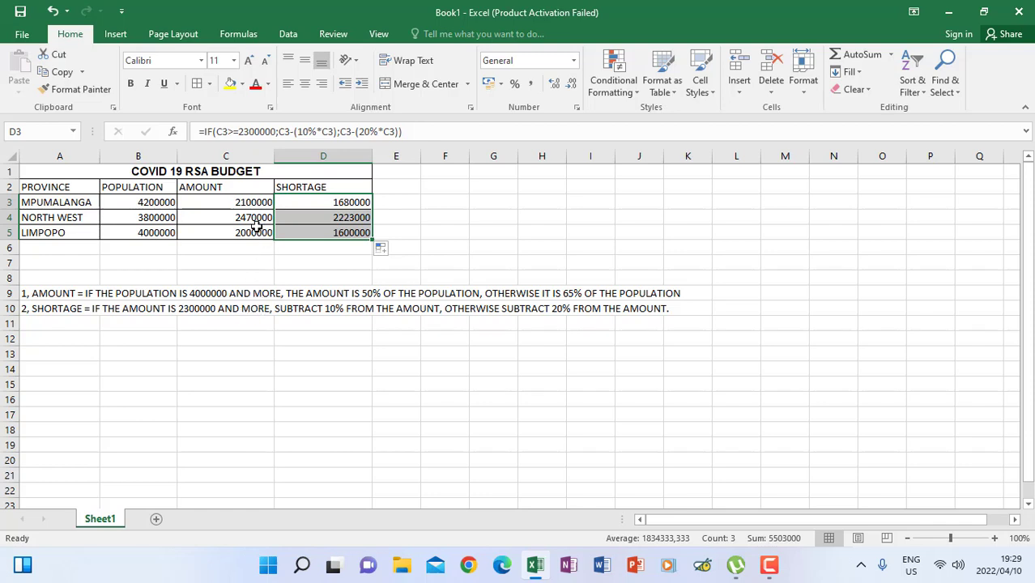
Display the sheet's formulas instead of their results and widen column D to fit the SHORTAGE formulas
left_click(236, 36)
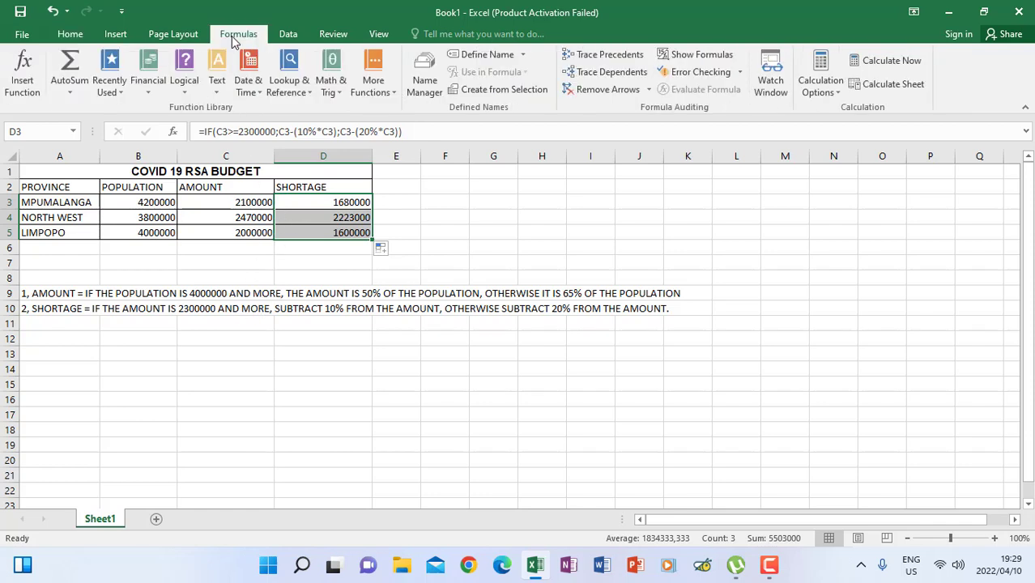
left_click(684, 56)
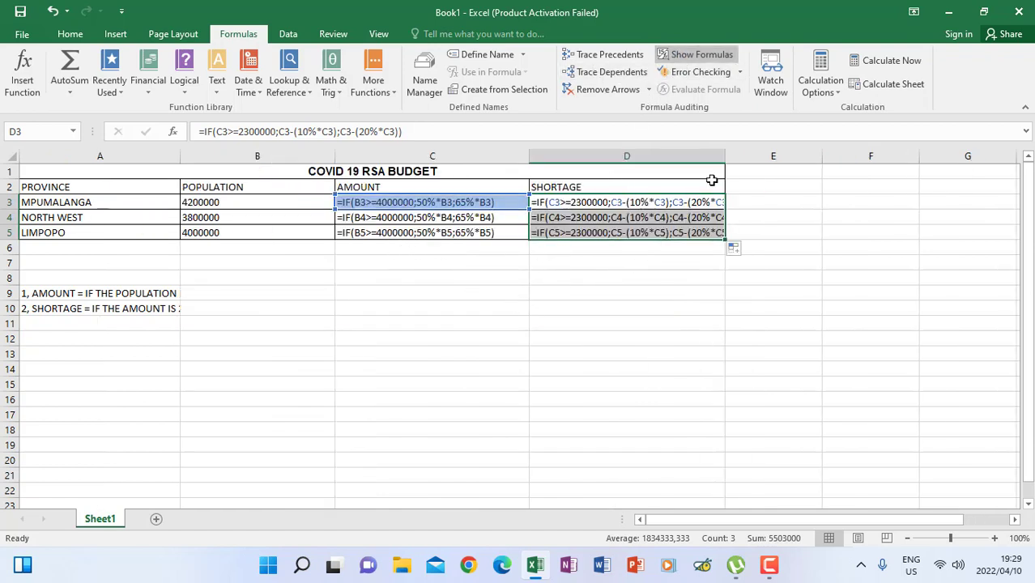
left_click_drag(726, 156, 798, 156)
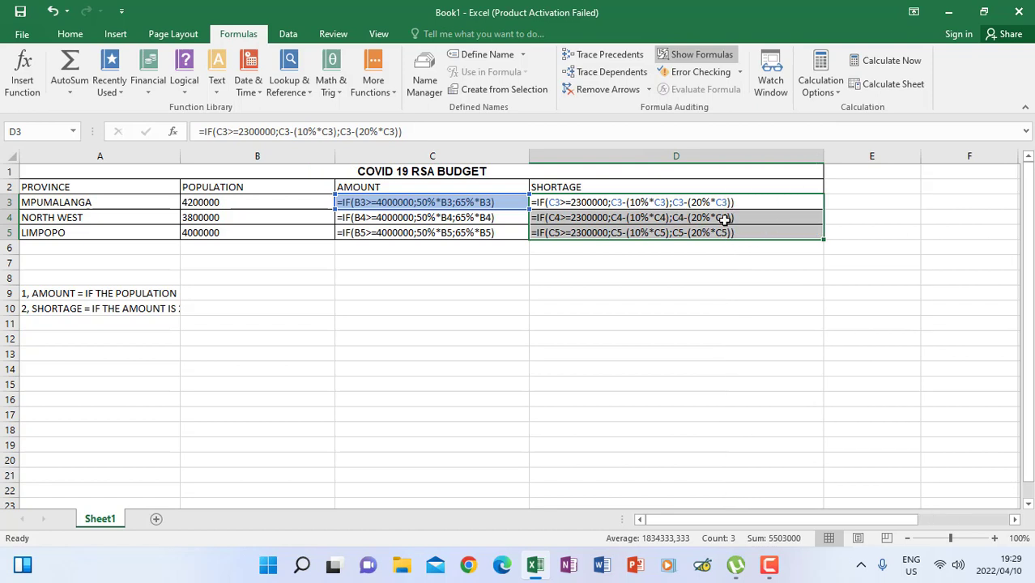
left_click(492, 273)
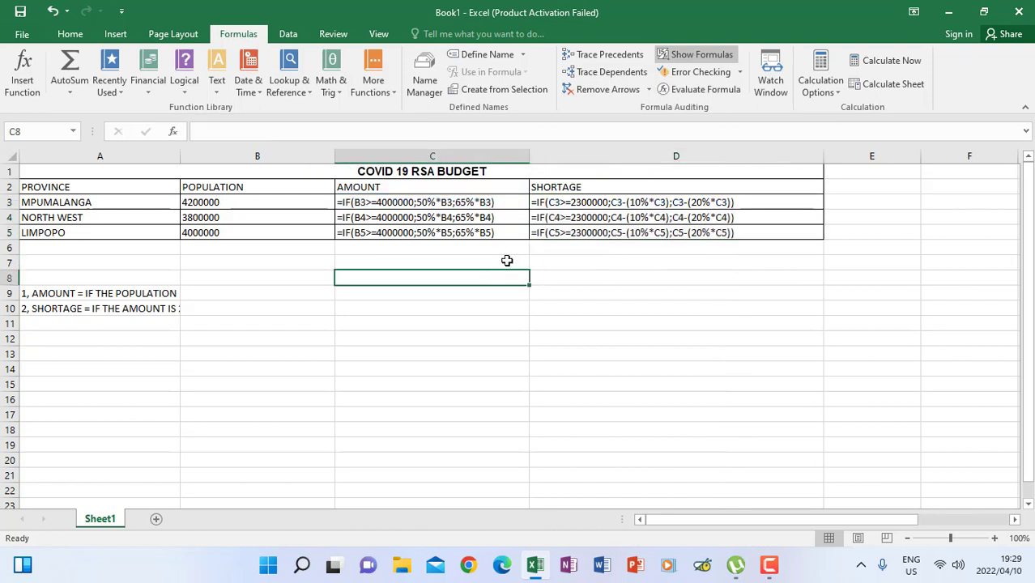